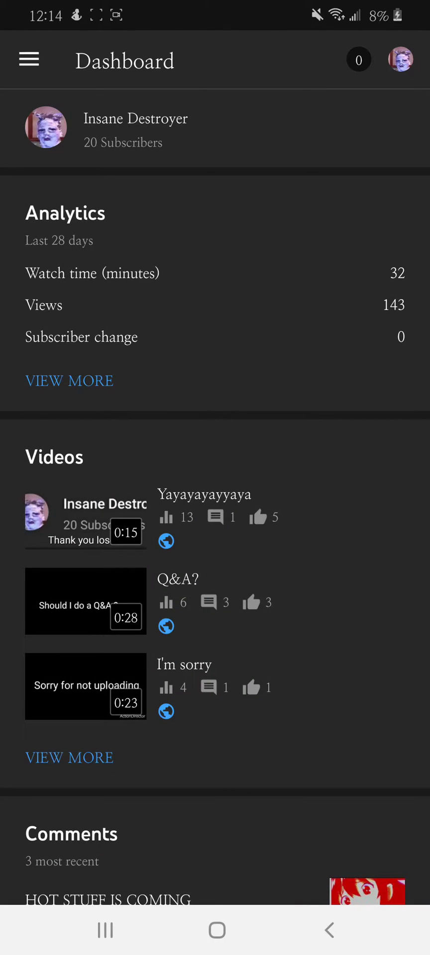
scroll(215, 522, "down", 3)
scroll(215, 522, "down", 5)
scroll(215, 523, "down", 1)
scroll(214, 477, "up", 5)
scroll(215, 478, "down", 5)
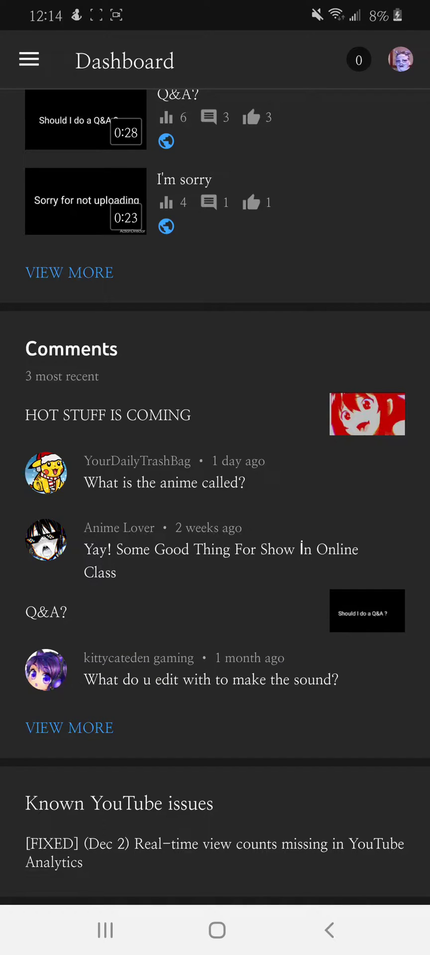
scroll(215, 492, "up", 1)
scroll(215, 493, "down", 1)
Step: Open the navigation drawer from the channel dashboard to reach Analytics
left_click(29, 60)
left_click(104, 356)
scroll(215, 522, "down", 5)
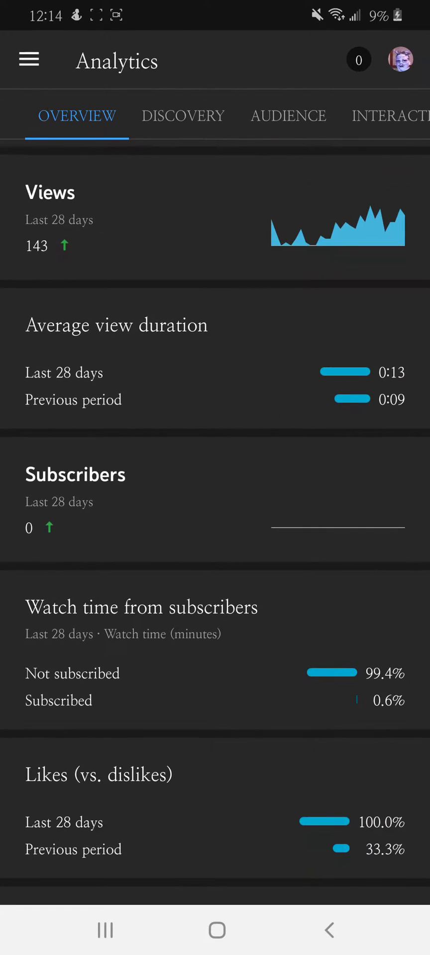
scroll(215, 523, "up", 4)
scroll(215, 522, "up", 2)
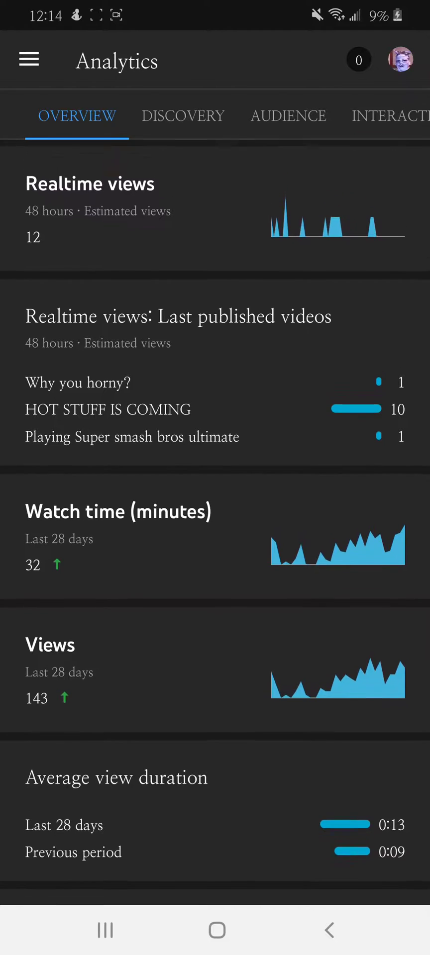
scroll(215, 522, "up", 1)
scroll(216, 523, "down", 1)
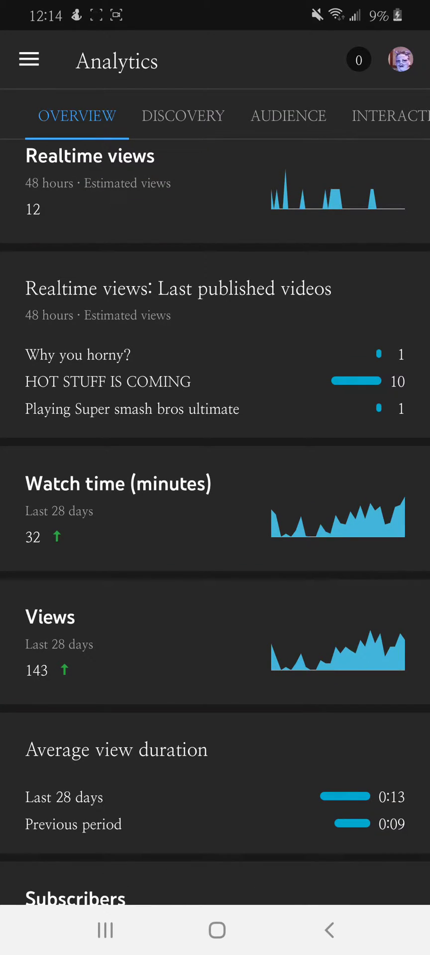
scroll(215, 523, "down", 5)
scroll(215, 523, "down", 3)
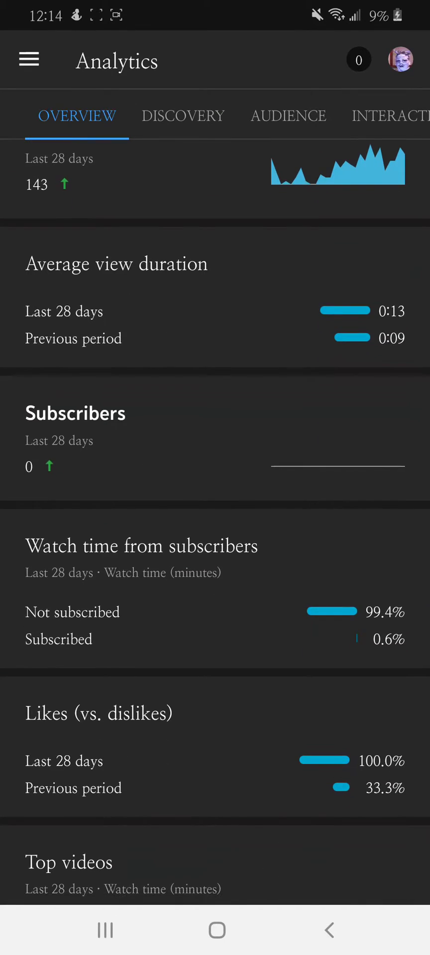
scroll(215, 522, "down", 2)
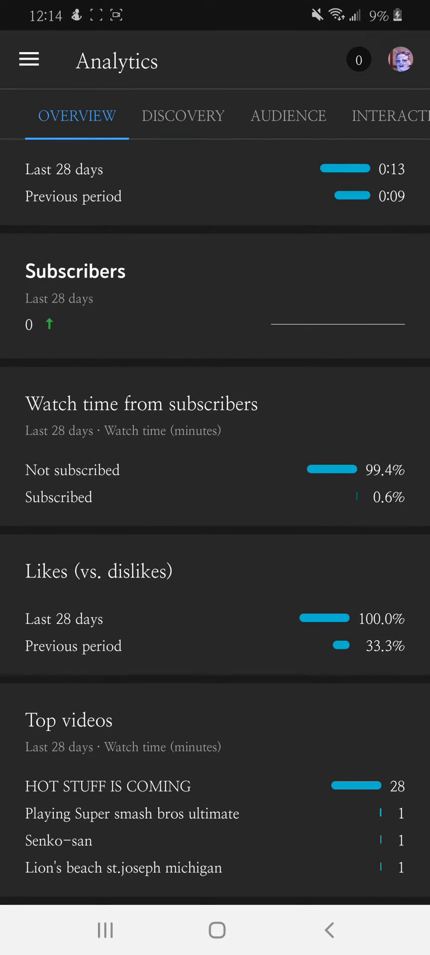
Step: Switch Analytics to the Discovery tab for impressions, traffic sources and search terms
left_click(183, 116)
scroll(214, 522, "down", 3)
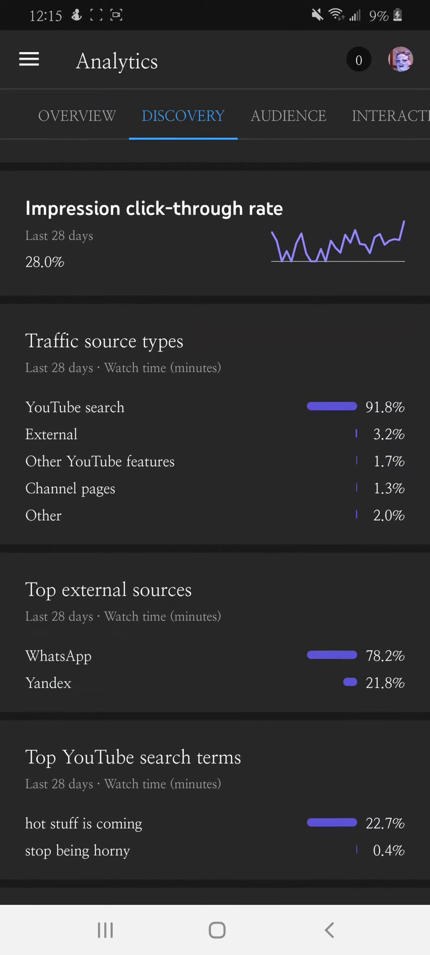
scroll(215, 523, "up", 3)
scroll(215, 522, "down", 4)
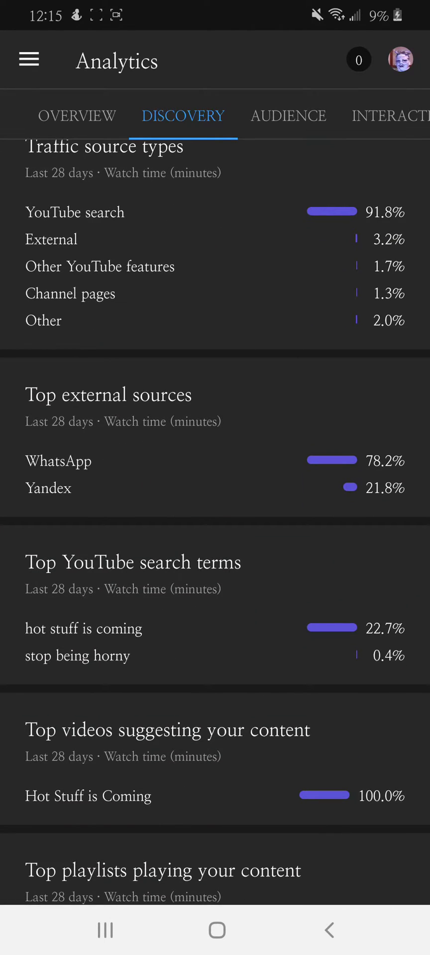
scroll(215, 522, "up", 4)
scroll(215, 522, "down", 3)
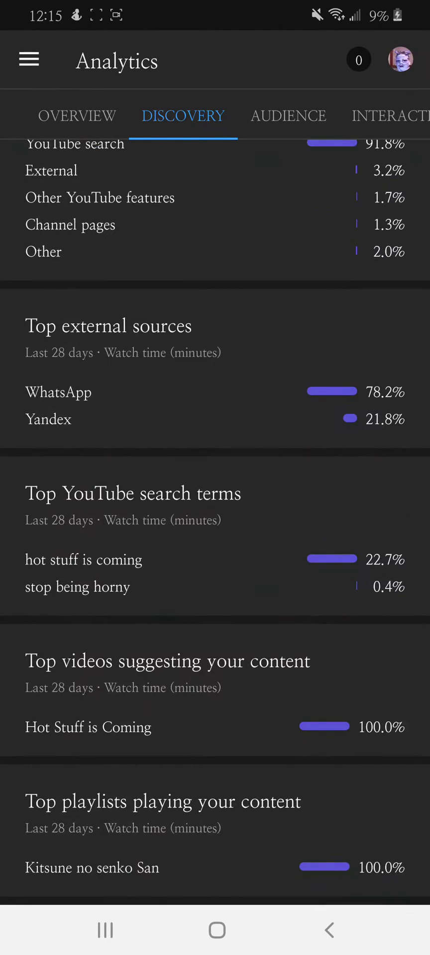
scroll(215, 523, "up", 4)
Step: Choose Videos in the navigation drawer to list the channel's uploads
left_click(29, 60)
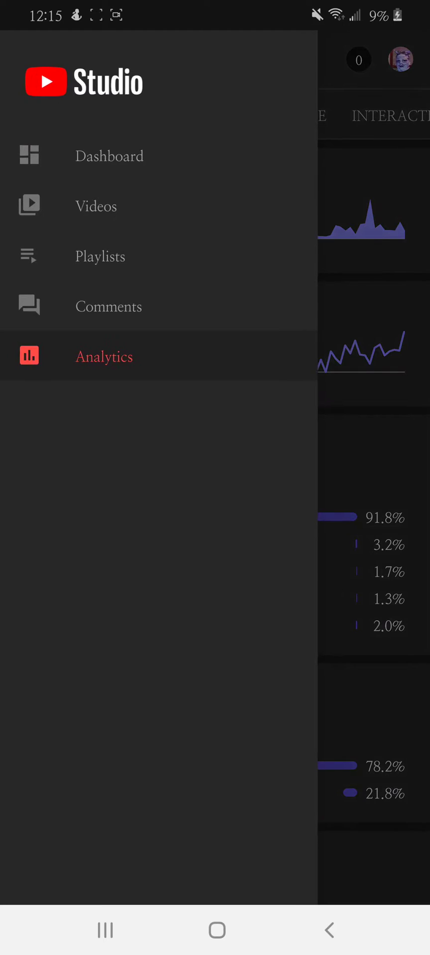
left_click(365, 478)
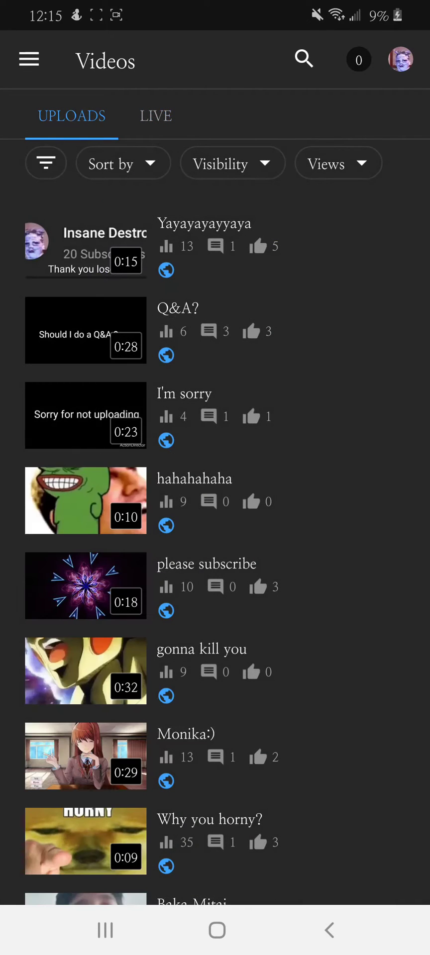
scroll(215, 523, "down", 5)
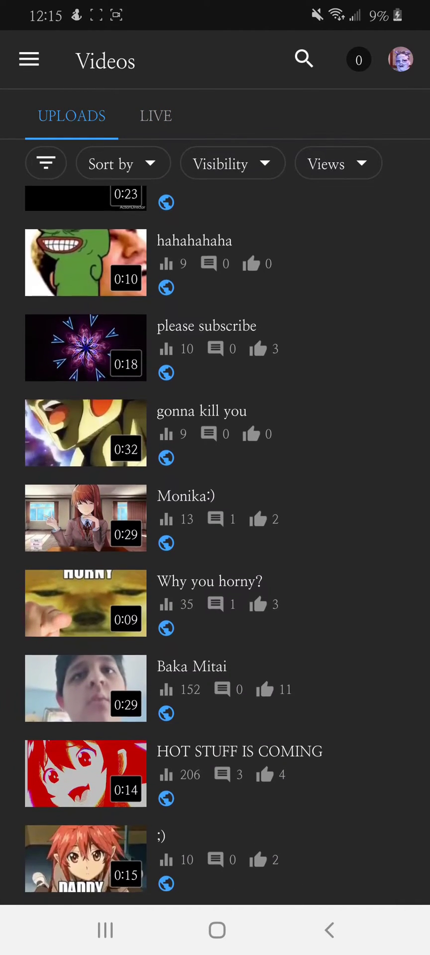
scroll(216, 545, "down", 3)
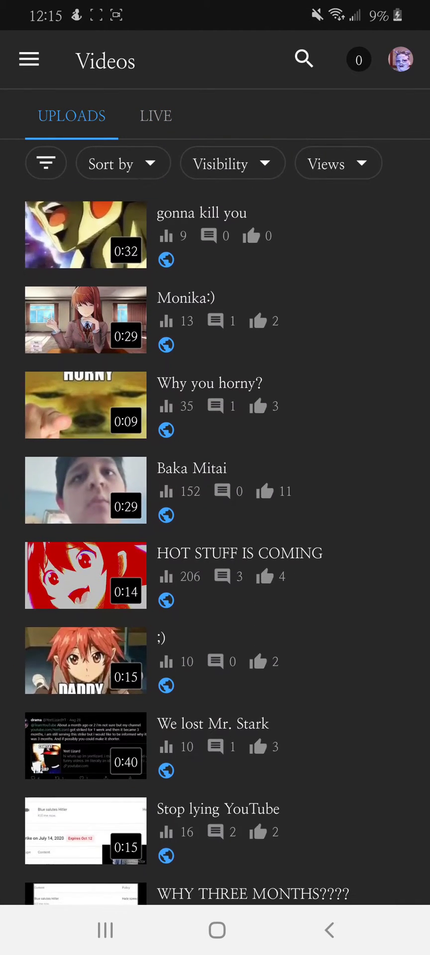
scroll(215, 545, "down", 2)
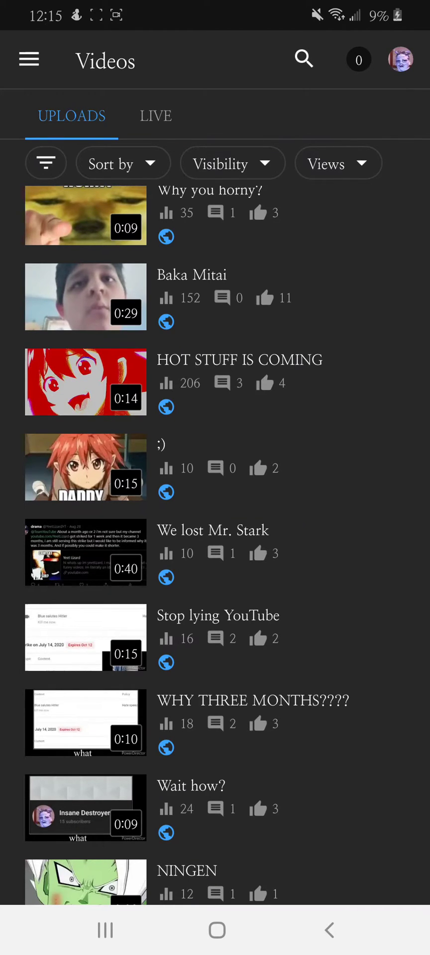
scroll(215, 545, "up", 3)
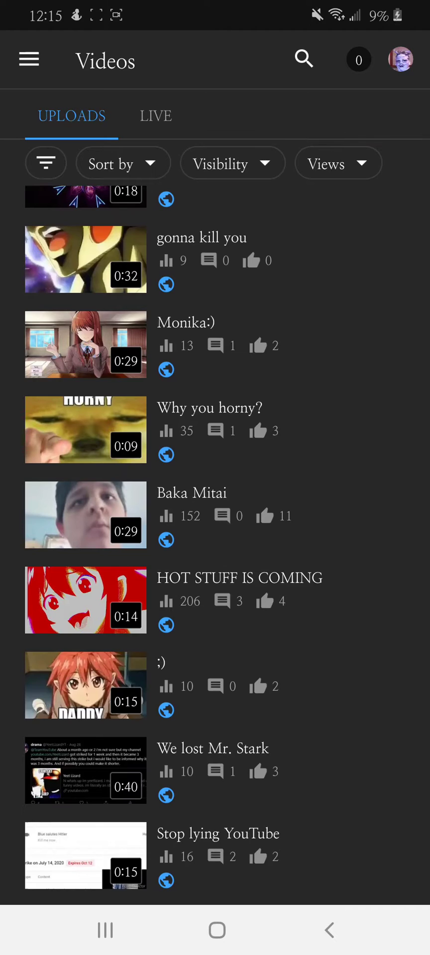
scroll(215, 522, "up", 6)
Step: Go back to the Analytics page through the navigation drawer
left_click(29, 59)
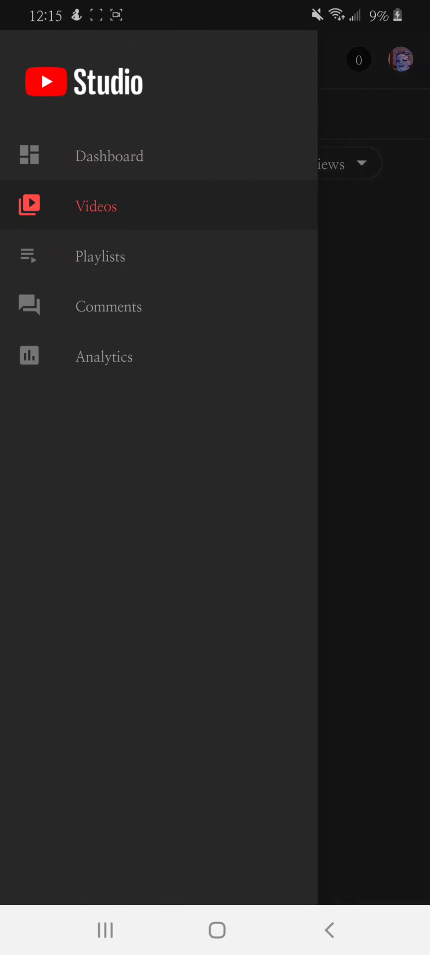
left_click(95, 356)
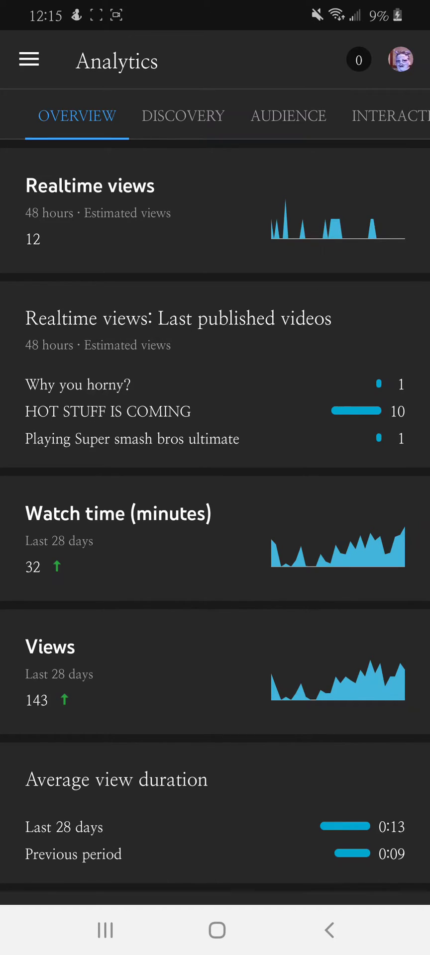
scroll(215, 478, "down", 10)
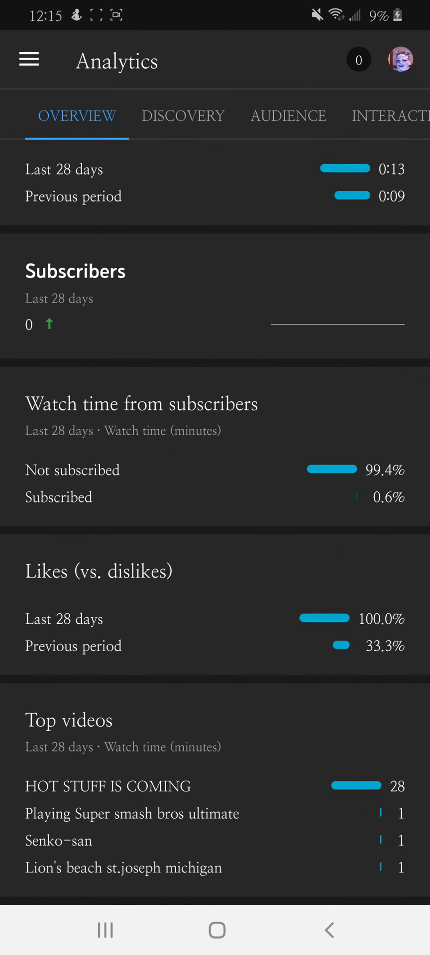
scroll(215, 478, "up", 10)
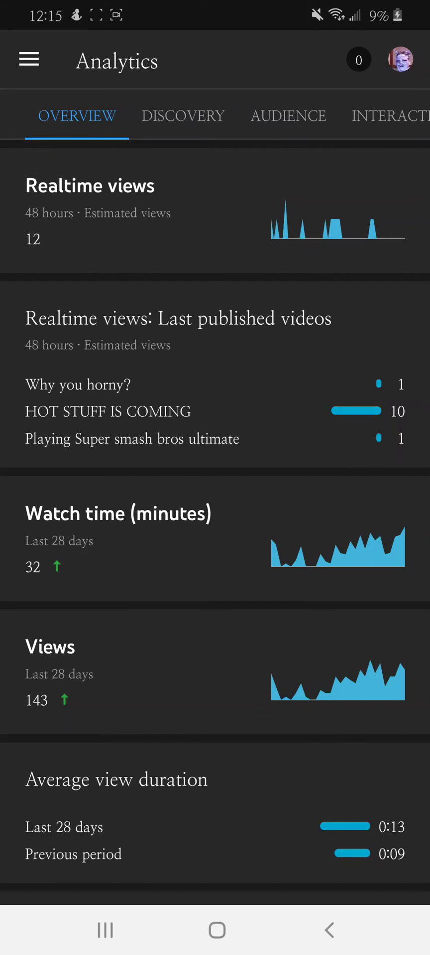
scroll(215, 478, "down", 5)
scroll(215, 477, "up", 6)
Step: Move from the Discovery tab to the Audience tab for gender, age and geography reports
left_click(183, 116)
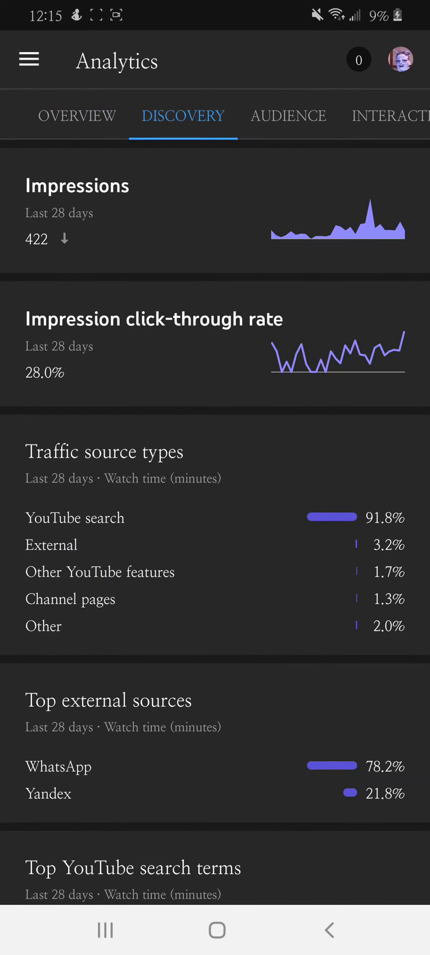
scroll(215, 478, "down", 3)
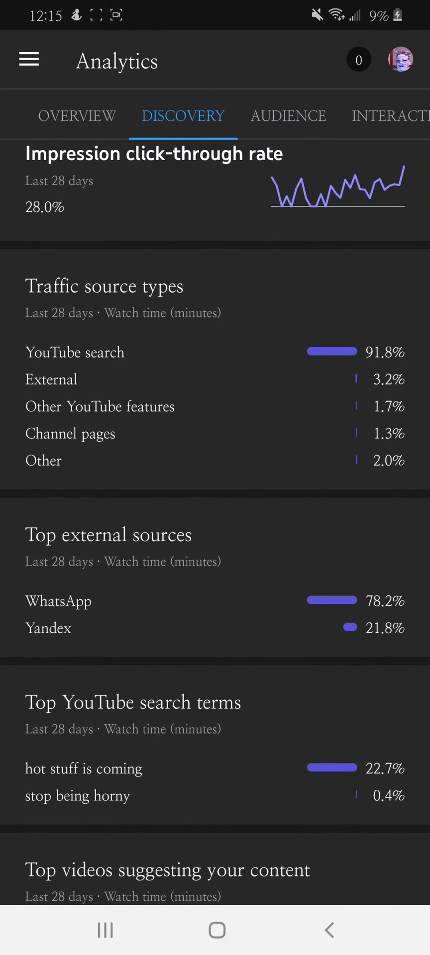
scroll(215, 477, "up", 3)
scroll(215, 478, "down", 5)
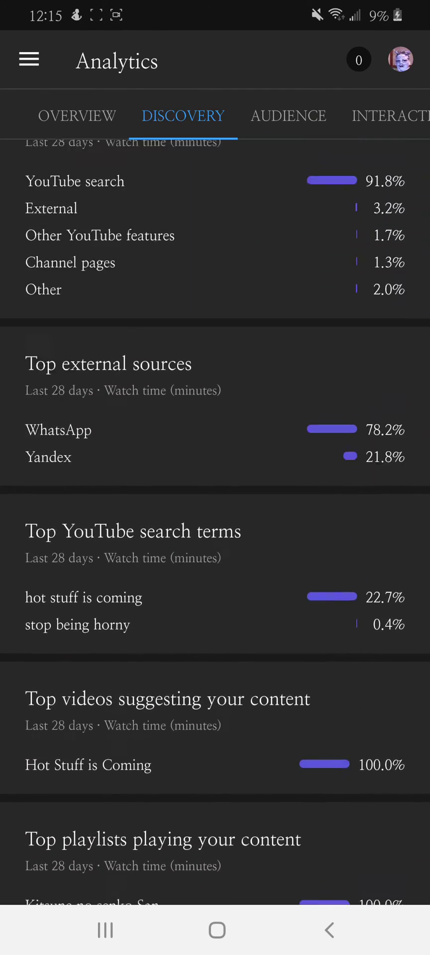
scroll(215, 522, "up", 2)
scroll(215, 522, "down", 2)
scroll(214, 522, "down", 1)
scroll(215, 522, "up", 5)
left_click(288, 116)
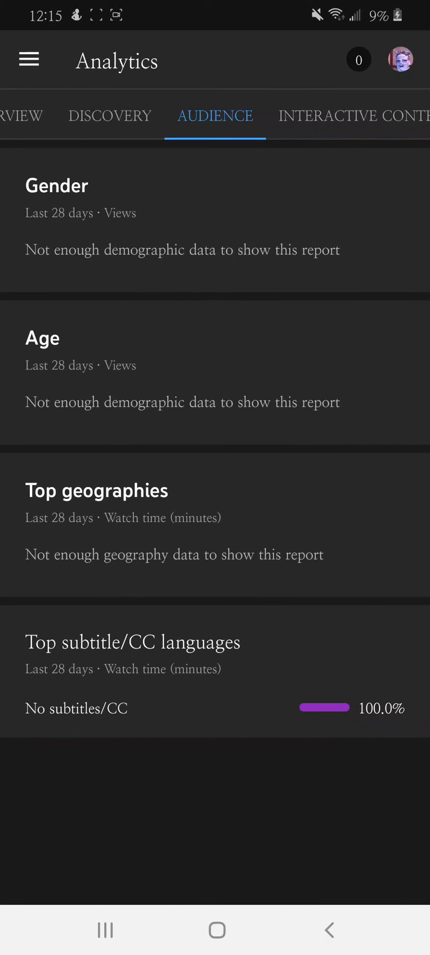